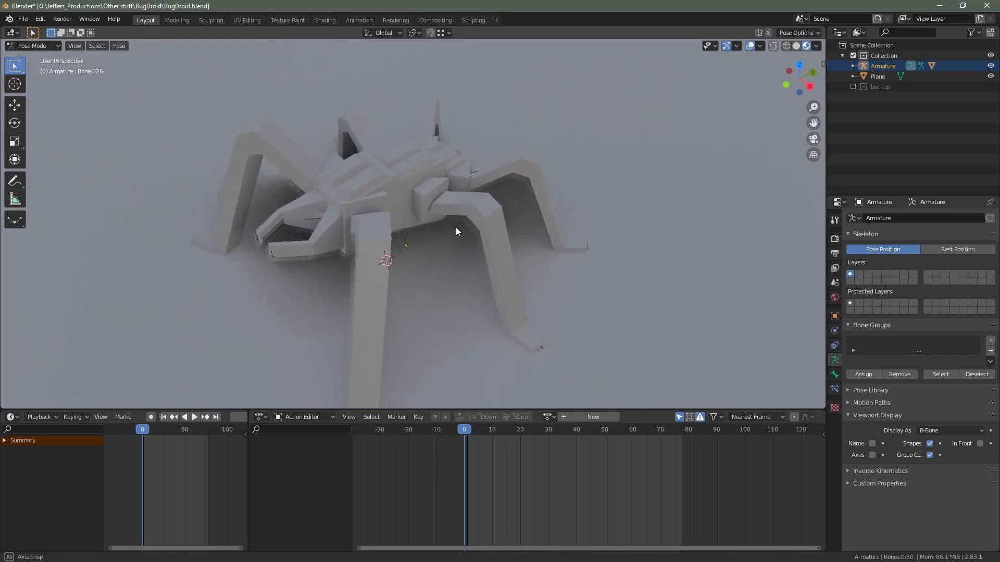
# Toggle the armature's In Front display and inspect the rigged bug model from several angles.
pyautogui.click(982, 444)
pyautogui.moveTo(380, 262)
pyautogui.mouseDown(button='middle')
pyautogui.moveTo(400, 226)
pyautogui.moveTo(587, 233)
pyautogui.moveTo(674, 302)
pyautogui.moveTo(724, 258)
pyautogui.moveTo(440, 201)
pyautogui.moveTo(560, 201)
pyautogui.moveTo(605, 180)
pyautogui.moveTo(582, 173)
pyautogui.moveTo(505, 189)
pyautogui.moveTo(454, 227)
pyautogui.moveTo(319, 232)
pyautogui.moveTo(48, 208)
pyautogui.moveTo(211, 246)
pyautogui.moveTo(432, 254)
pyautogui.moveTo(629, 164)
pyautogui.mouseUp(button='middle')
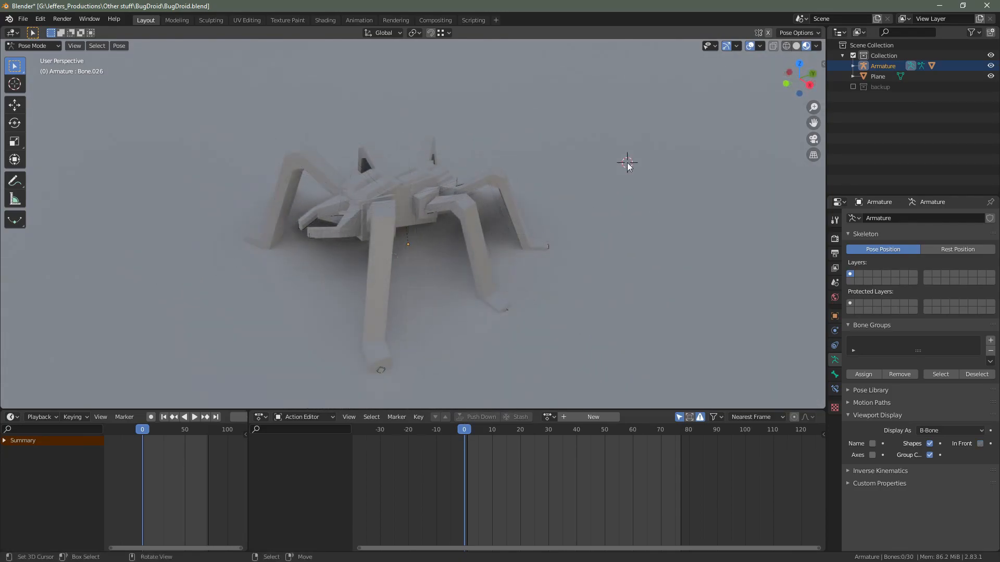
pyautogui.moveTo(418, 211); pyautogui.dragTo(418, 276, button='middle')
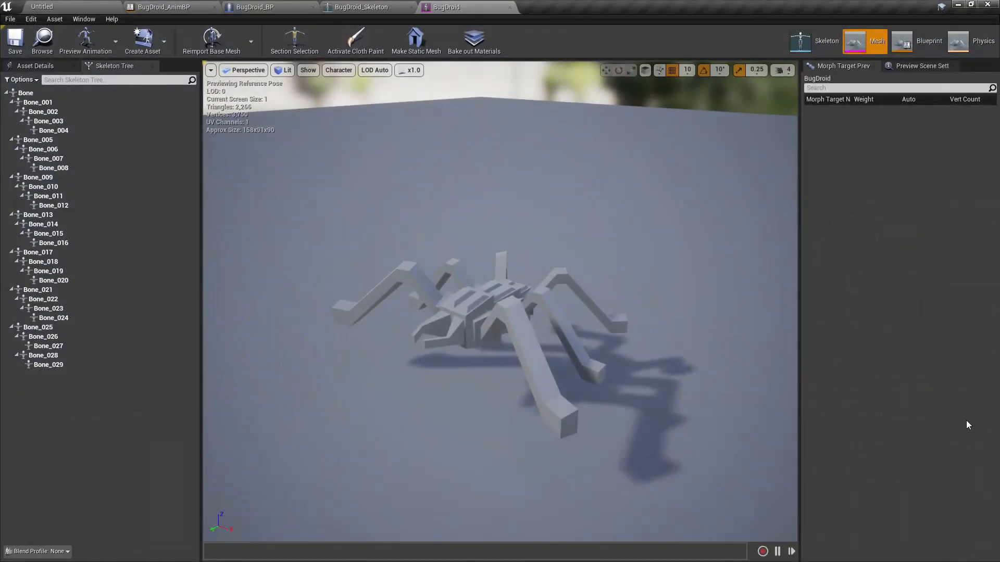
# Switch to the BugDroid skeletal mesh in Unreal Editor, select its root bone and inspect the body around it.
pyautogui.click(507, 256)
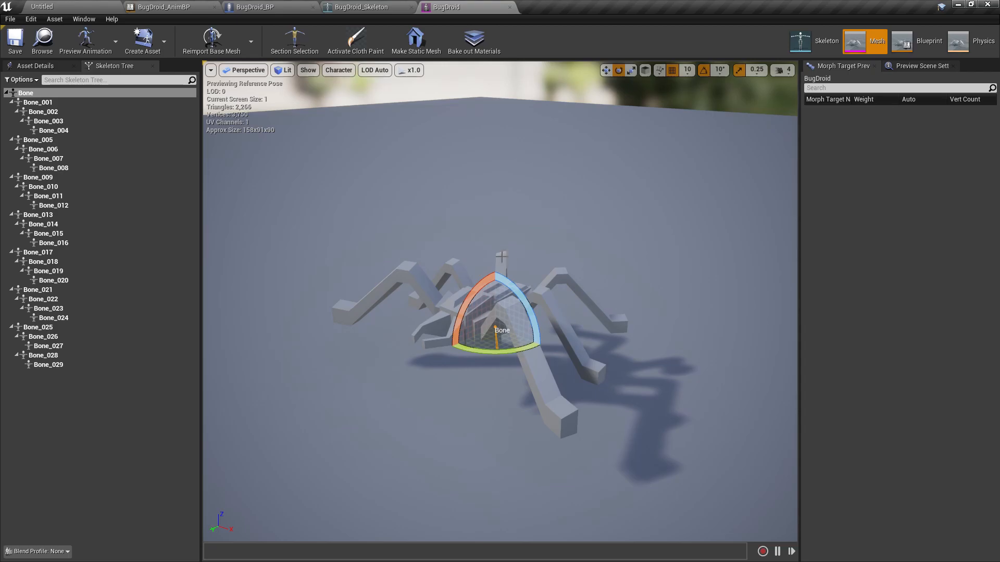
pyautogui.press('f')
pyautogui.keyDown('alt'); pyautogui.moveTo(338, 411); pyautogui.dragTo(389, 404); pyautogui.keyUp('alt')
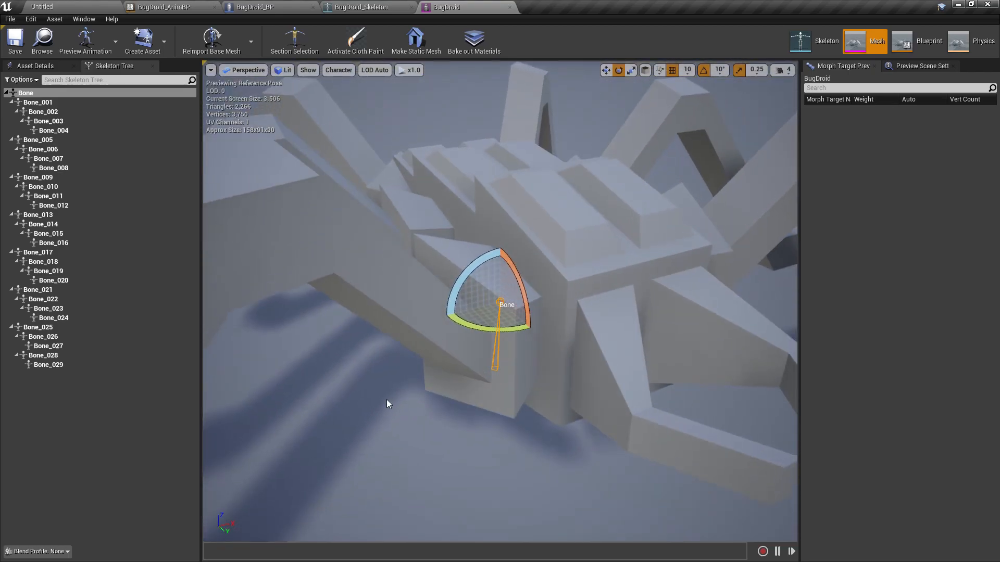
pyautogui.scroll(-6, 389, 404)
pyautogui.click(103, 422)
pyautogui.keyDown('alt'); pyautogui.moveTo(499, 326); pyautogui.dragTo(422, 299); pyautogui.keyUp('alt')
# Display the bones of the whole skeleton over the BugDroid mesh and inspect the leg chains.
pyautogui.click(338, 71)
pyautogui.moveTo(342, 113)
pyautogui.click(405, 158)
pyautogui.scroll(4, 501, 339)
pyautogui.keyDown('alt'); pyautogui.moveTo(421, 405); pyautogui.dragTo(643, 329); pyautogui.keyUp('alt')
pyautogui.keyDown('alt'); pyautogui.moveTo(546, 329); pyautogui.dragTo(465, 354); pyautogui.keyUp('alt')
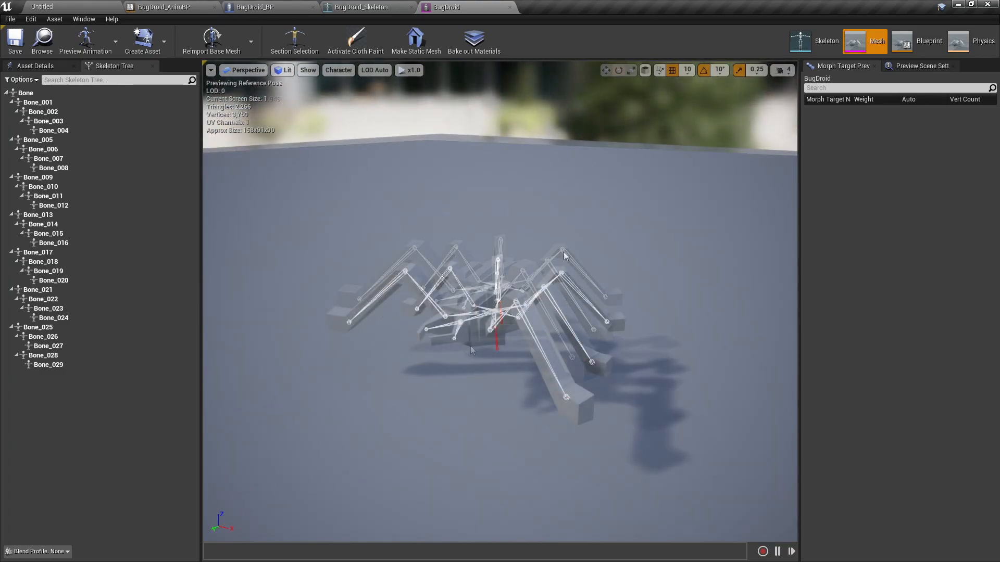
pyautogui.keyDown('alt'); pyautogui.moveTo(563, 251); pyautogui.dragTo(801, 281); pyautogui.keyUp('alt')
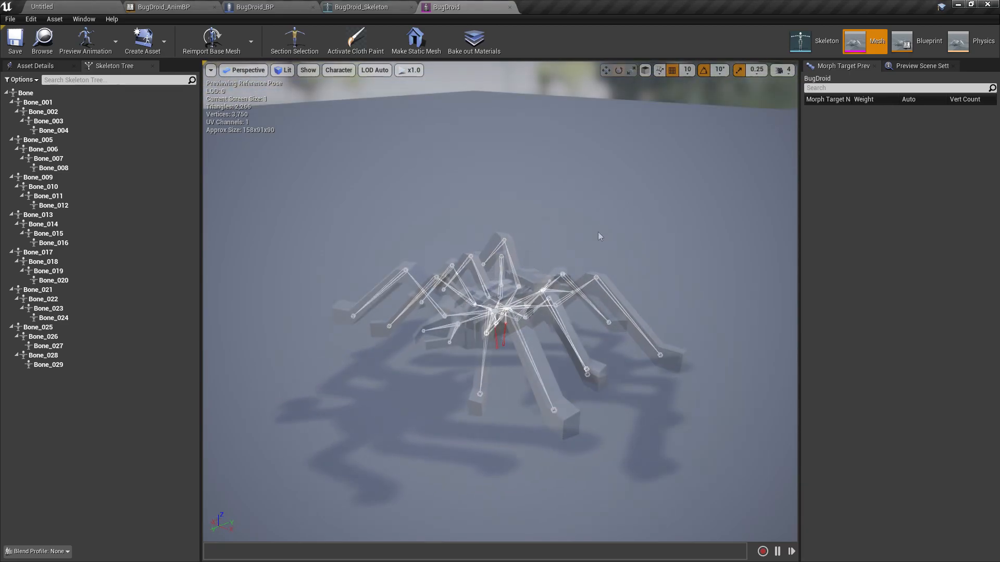
# Open the BugDroid_AnimBP AnimGraph and examine the Root Effector variable feeding the Transform (Modify) Bone node.
pyautogui.click(922, 41)
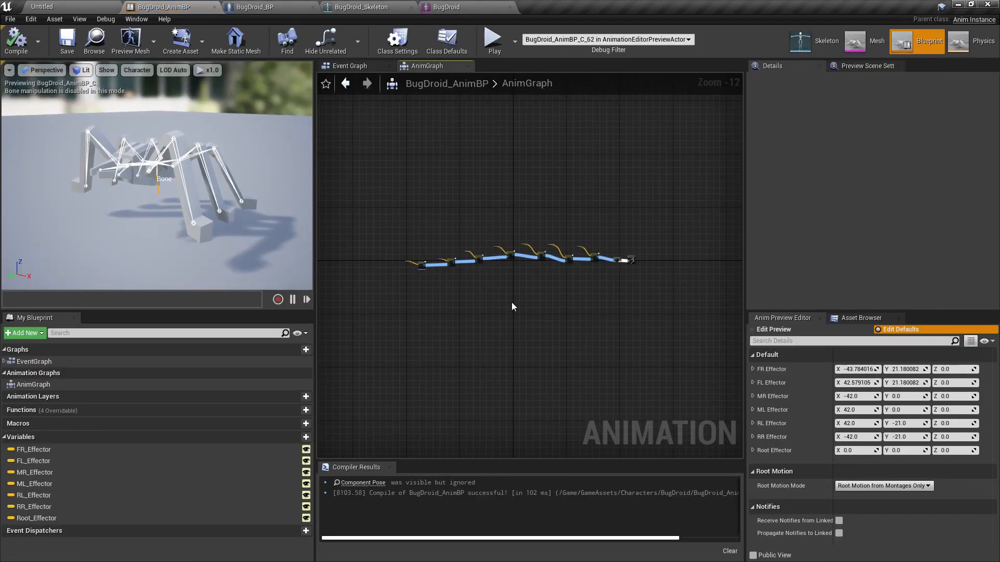
pyautogui.moveTo(413, 295); pyautogui.dragTo(485, 299, button='right')
pyautogui.scroll(12, 497, 267)
pyautogui.moveTo(424, 261); pyautogui.dragTo(426, 299, button='right')
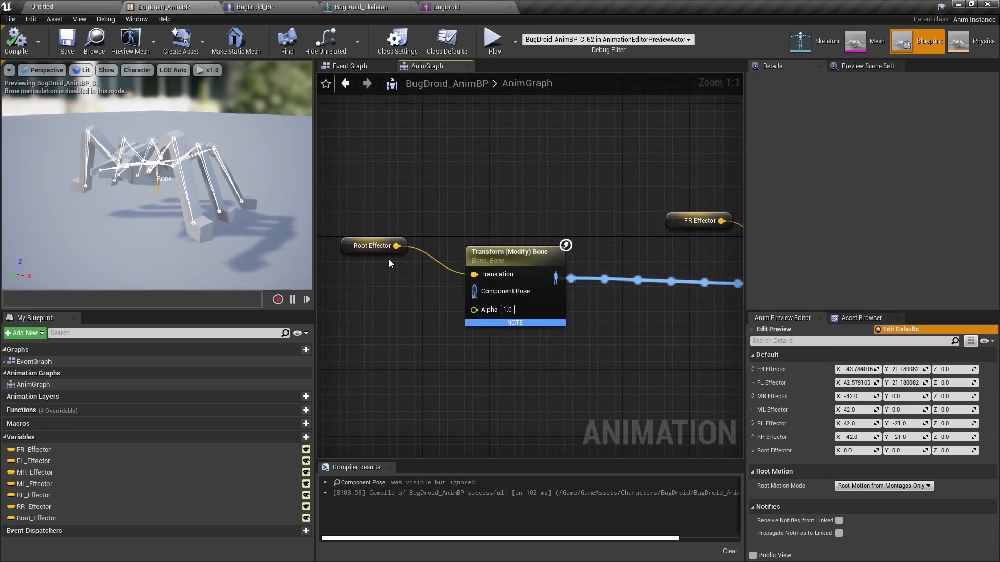
pyautogui.click(379, 246)
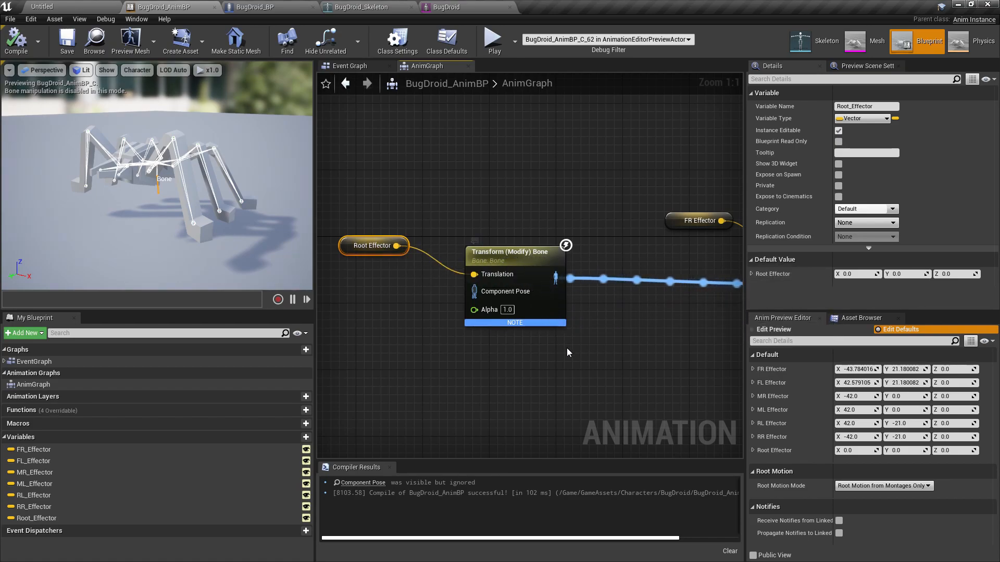
pyautogui.click(630, 316)
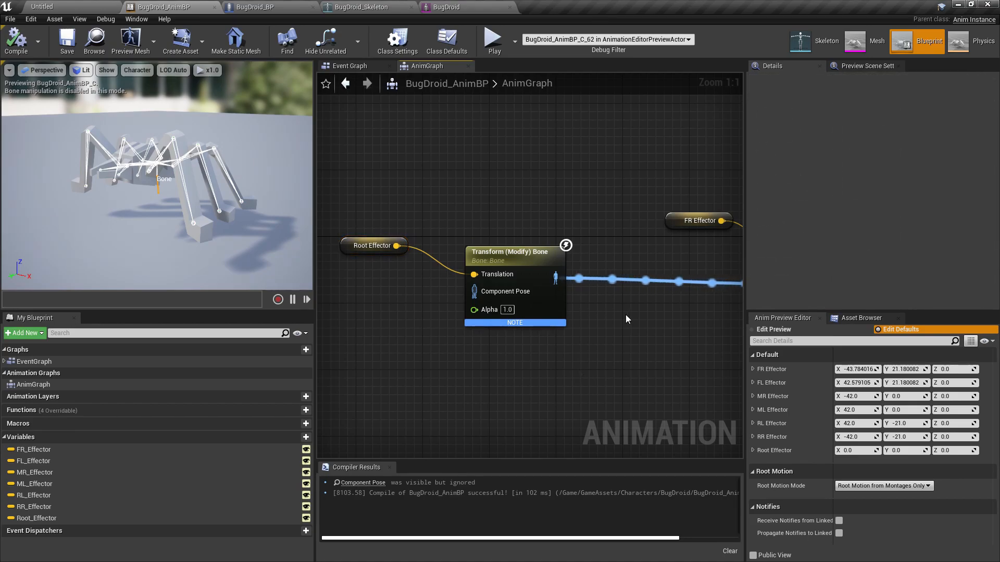
pyautogui.moveTo(416, 285); pyautogui.dragTo(422, 281)
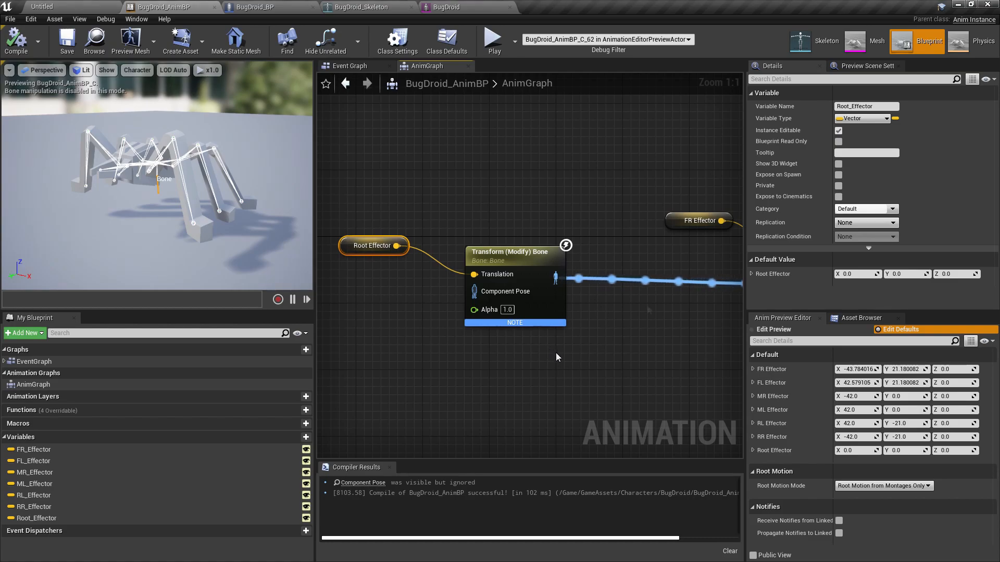
pyautogui.moveTo(648, 302); pyautogui.dragTo(421, 285, button='right')
# Examine the FR and FL Effector variables and the Two Bone IK node's joint target location.
pyautogui.moveTo(504, 178); pyautogui.dragTo(698, 321)
pyautogui.moveTo(432, 295); pyautogui.dragTo(451, 304, button='right')
pyautogui.moveTo(390, 179); pyautogui.dragTo(490, 253)
pyautogui.moveTo(725, 190); pyautogui.dragTo(551, 170, button='right')
pyautogui.moveTo(615, 162); pyautogui.dragTo(616, 163)
pyautogui.moveTo(512, 182); pyautogui.dragTo(699, 176, button='right')
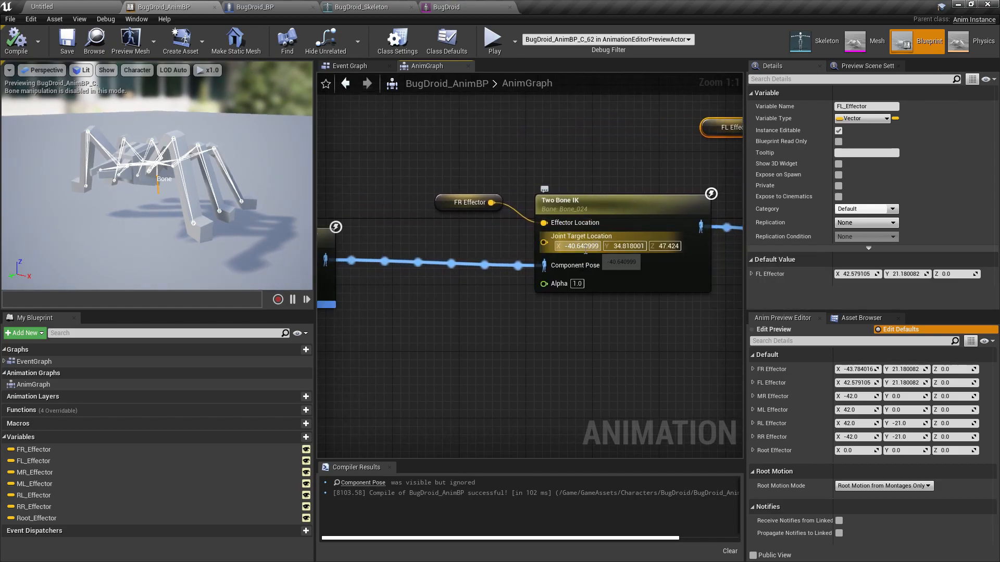
pyautogui.moveTo(582, 245); pyautogui.dragTo(495, 237, button='right')
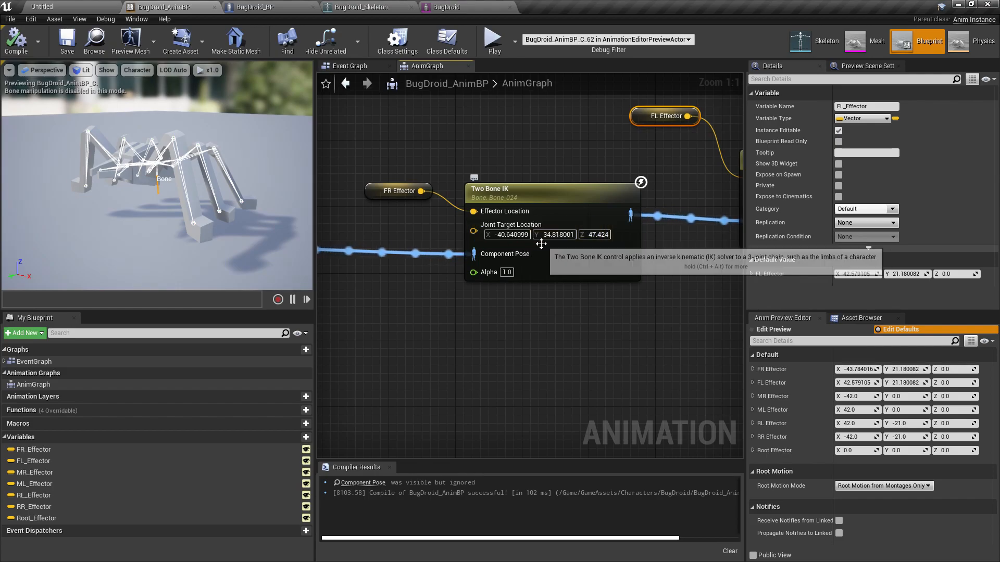
pyautogui.click(594, 359)
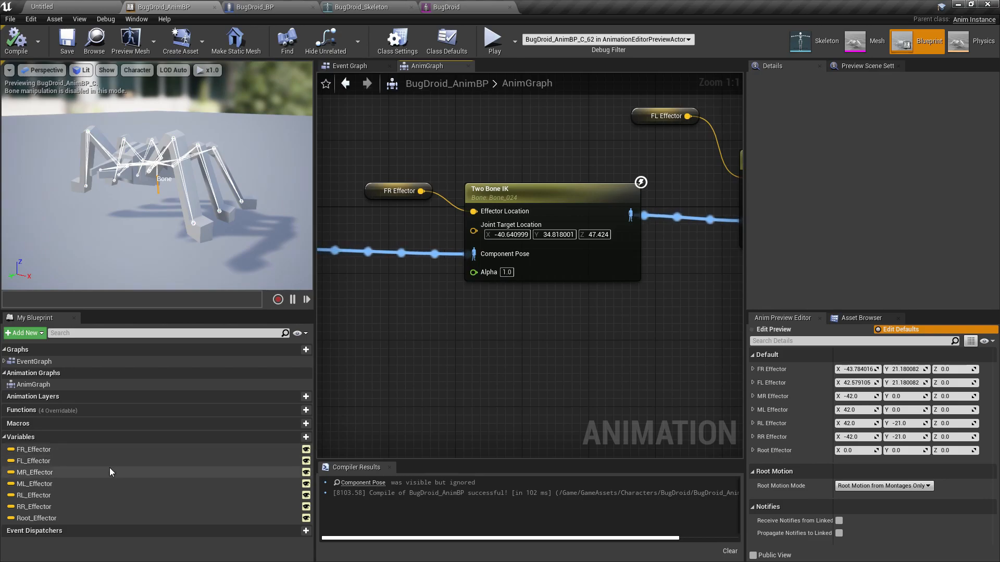
# Review how the animation blueprint's Event Graph casts to BugDroid_BP and sets each effector variable.
pyautogui.click(352, 67)
pyautogui.moveTo(539, 311); pyautogui.dragTo(532, 188, button='right')
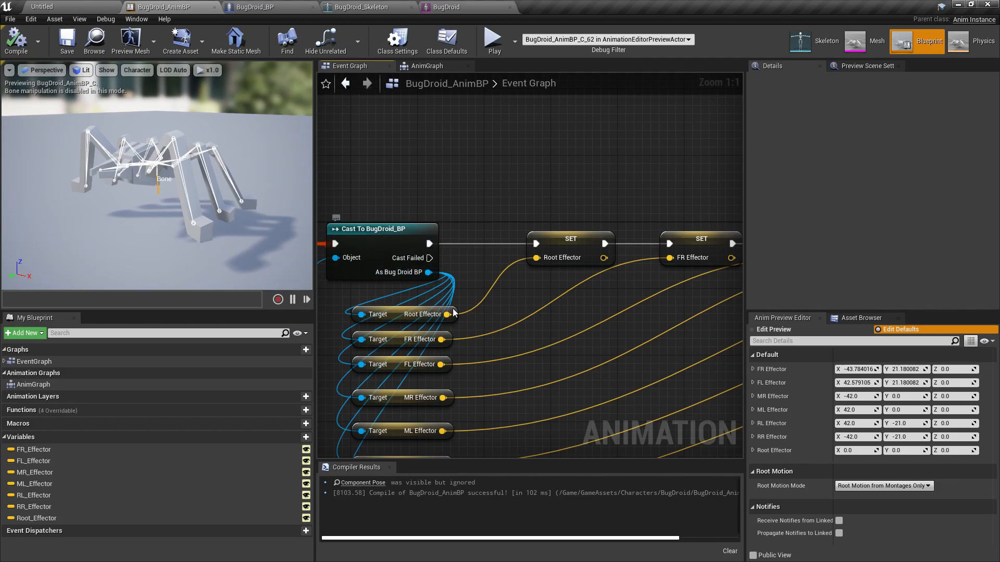
pyautogui.moveTo(544, 197); pyautogui.dragTo(544, 168, button='right')
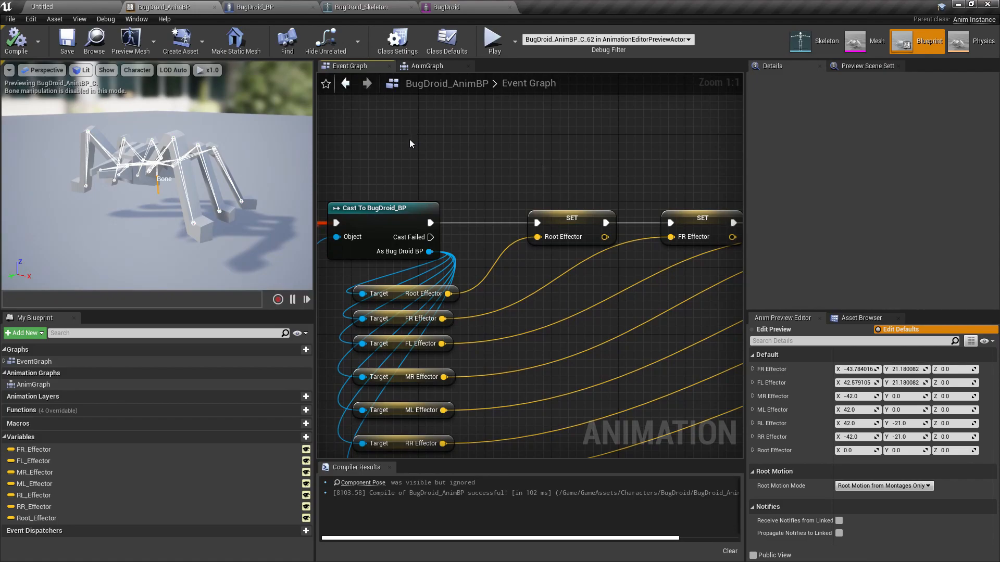
# Open the BugDroid_BP Event Graph and examine the Calculate nZ logic and its ZFrequency variable.
pyautogui.click(274, 6)
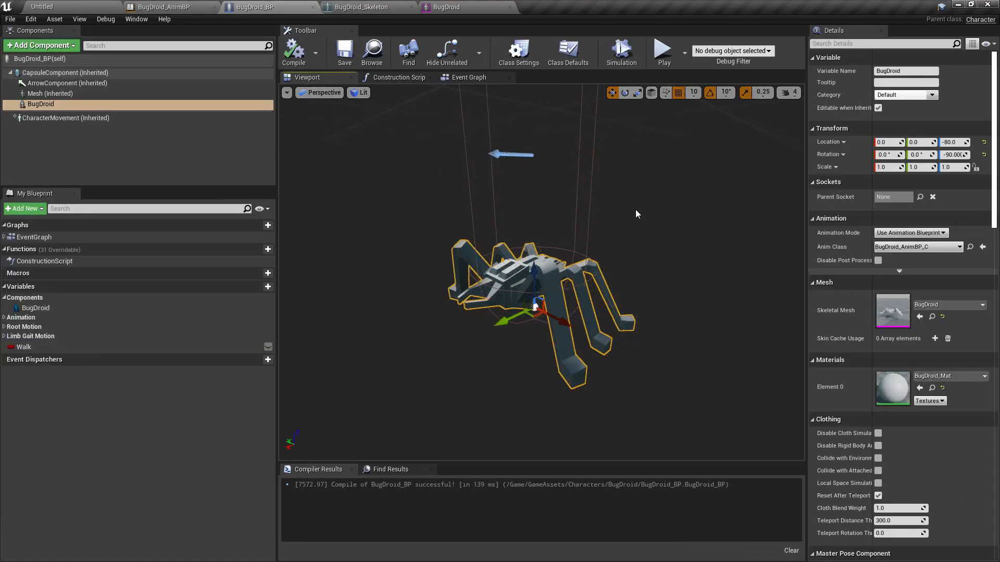
pyautogui.click(469, 78)
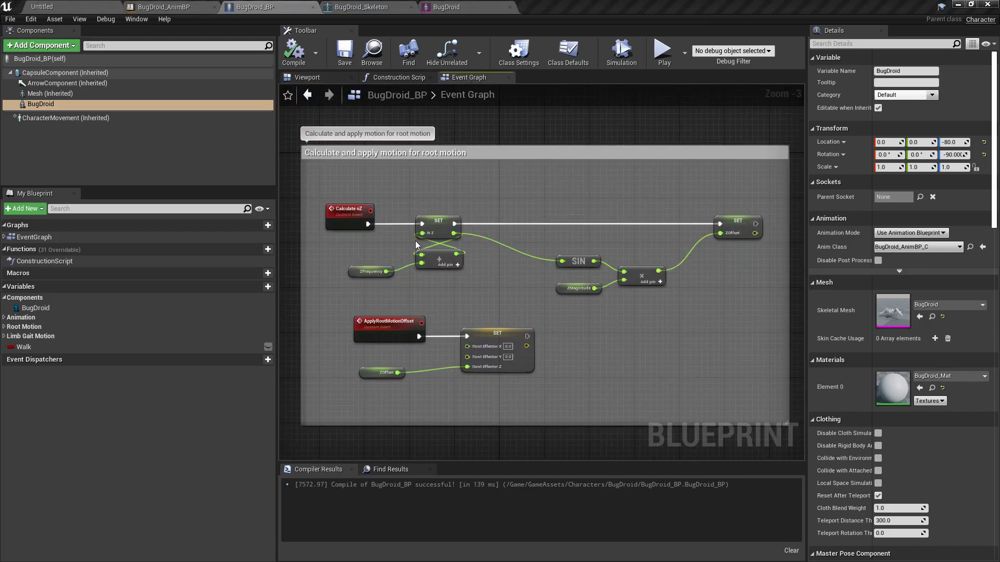
pyautogui.moveTo(414, 245); pyautogui.dragTo(469, 255, button='right')
pyautogui.scroll(3, 470, 255)
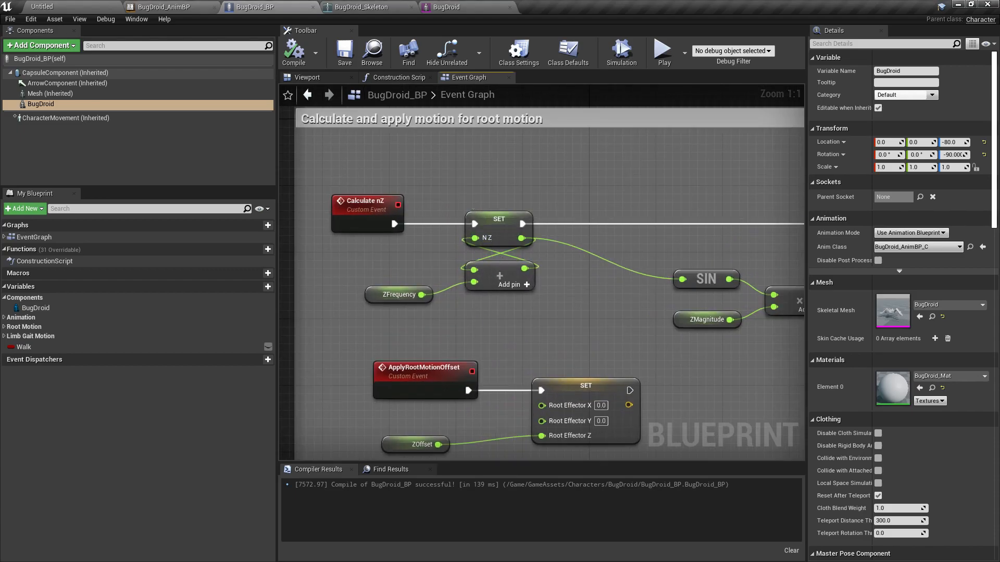
pyautogui.moveTo(469, 299); pyautogui.dragTo(441, 259, button='right')
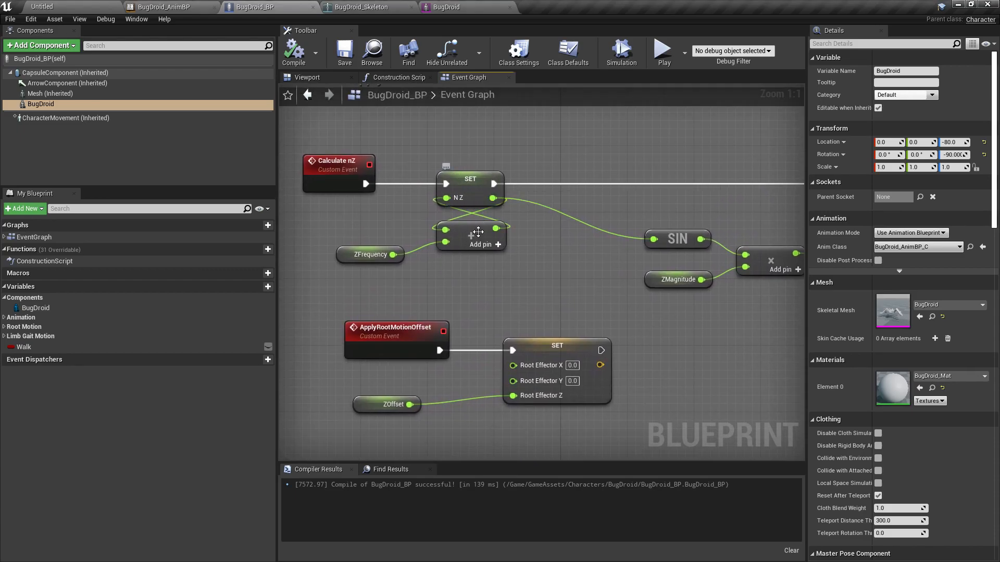
pyautogui.moveTo(509, 254); pyautogui.dragTo(509, 256, button='right')
pyautogui.click(371, 257)
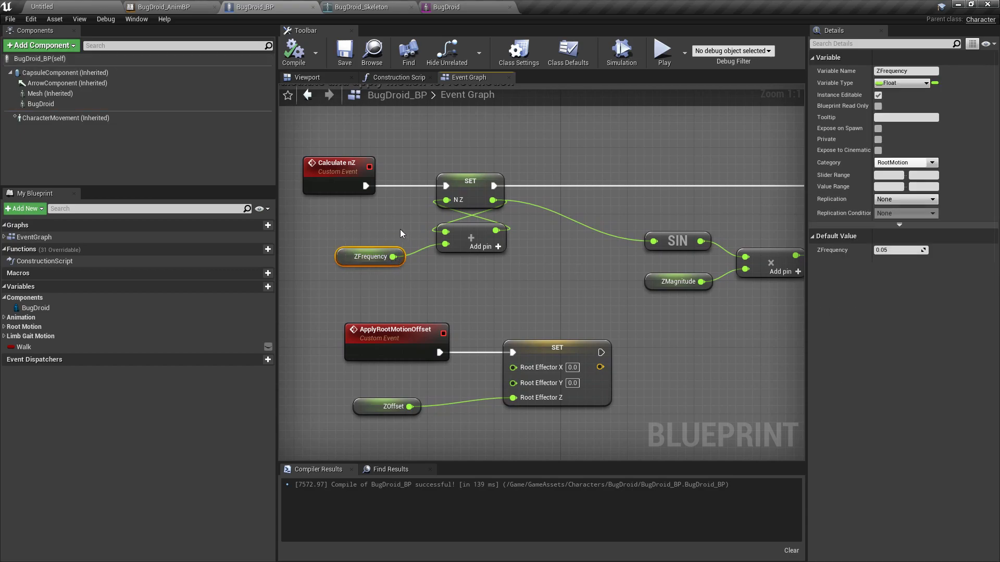
# Move the SIN node beside the nZ setter, inspect ZMagnitude, and nudge the ZOffset setter slightly farther from the multiply node.
pyautogui.moveTo(592, 254); pyautogui.dragTo(454, 200, button='right')
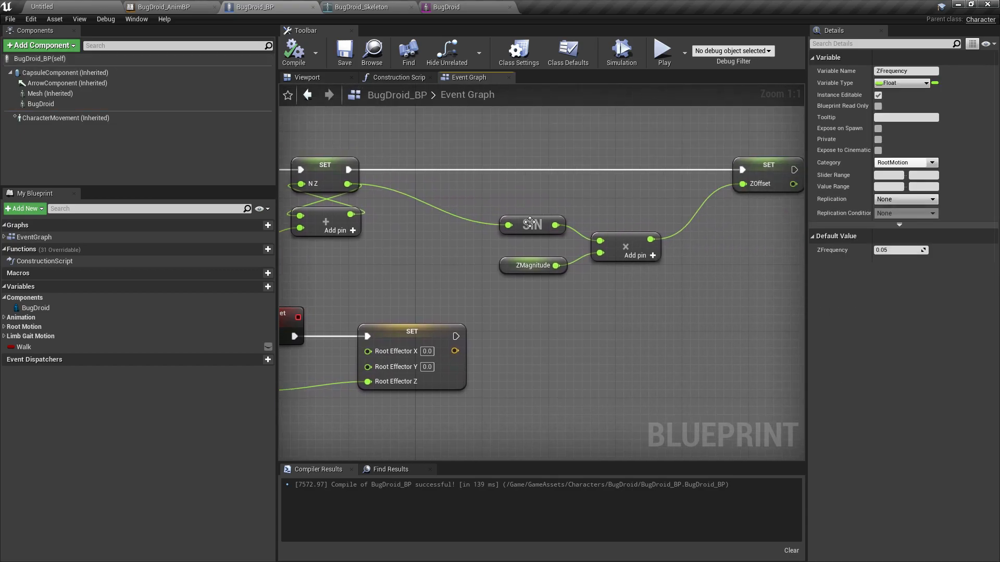
pyautogui.moveTo(530, 222); pyautogui.dragTo(439, 188)
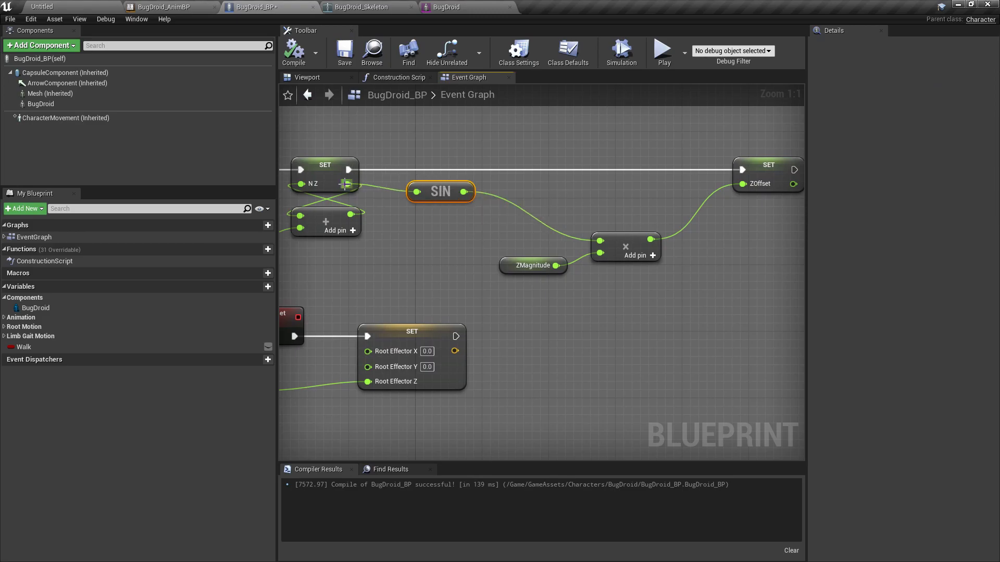
pyautogui.moveTo(512, 232); pyautogui.dragTo(494, 230, button='right')
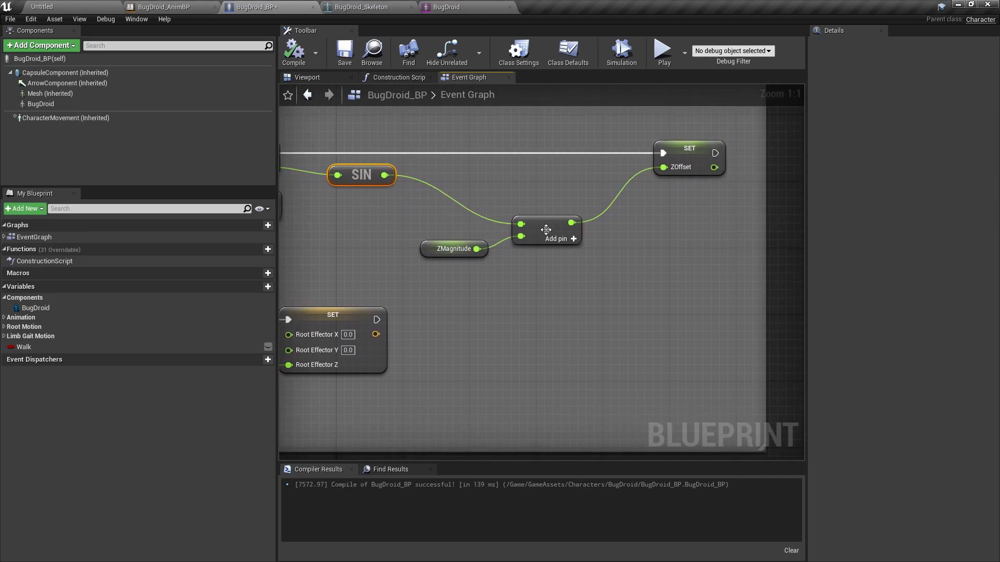
pyautogui.click(443, 242)
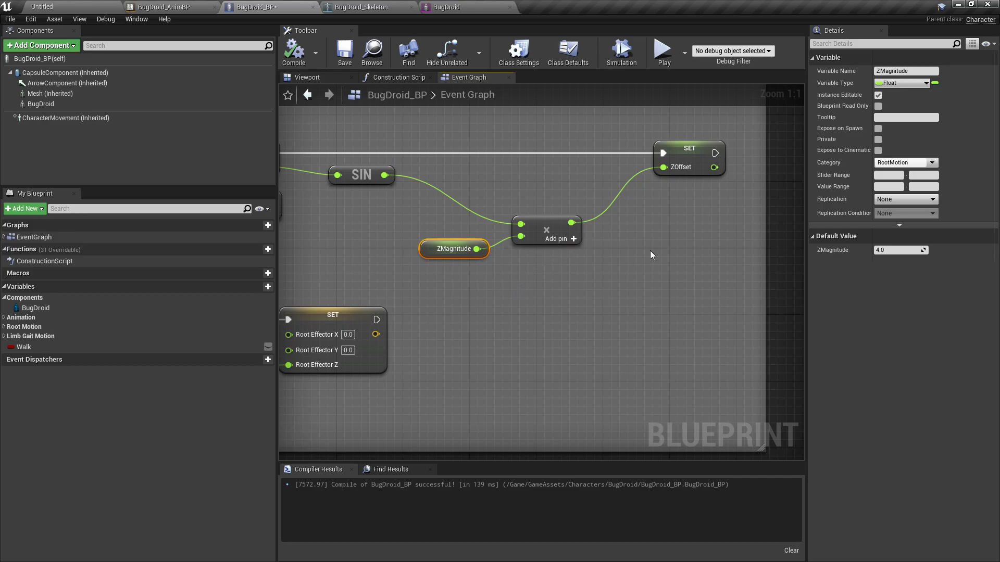
pyautogui.moveTo(796, 325); pyautogui.dragTo(651, 186, button='right')
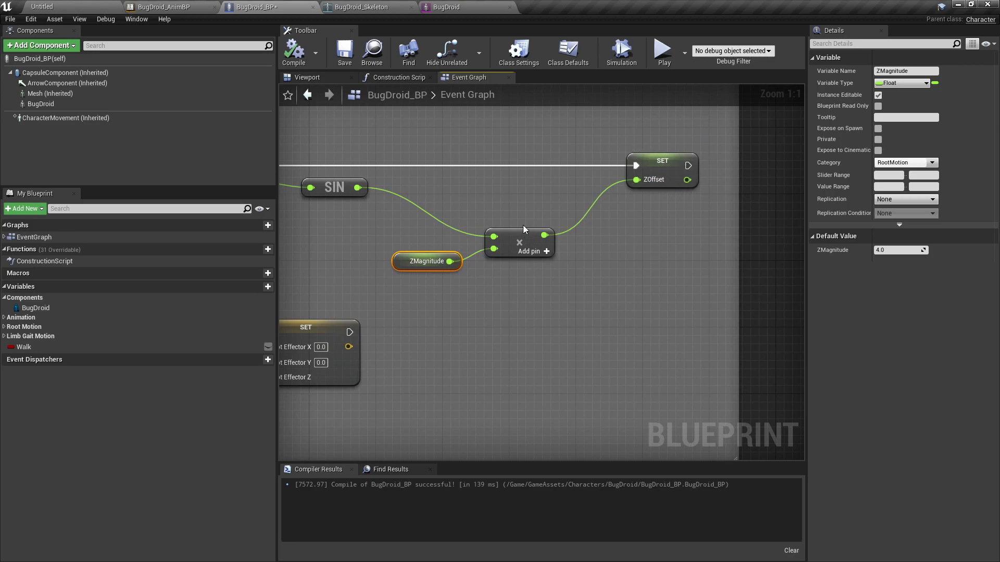
pyautogui.moveTo(659, 172); pyautogui.dragTo(667, 171)
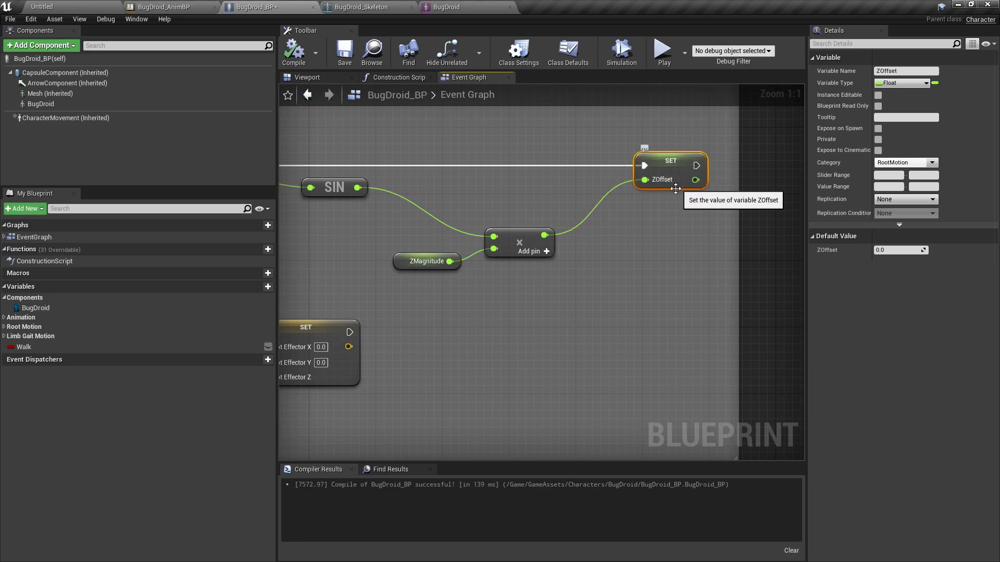
pyautogui.scroll(-5, 603, 306)
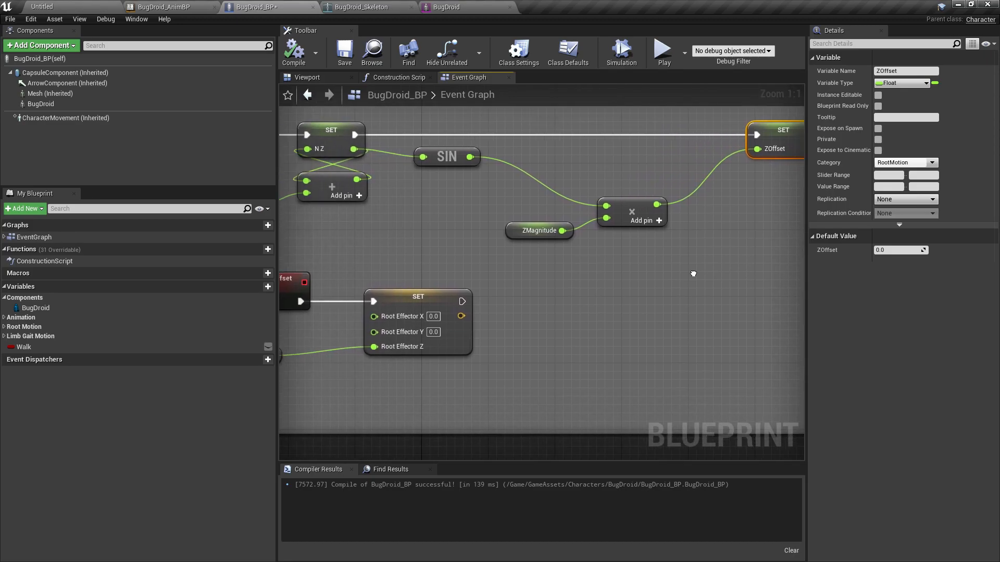
pyautogui.scroll(5, 512, 334)
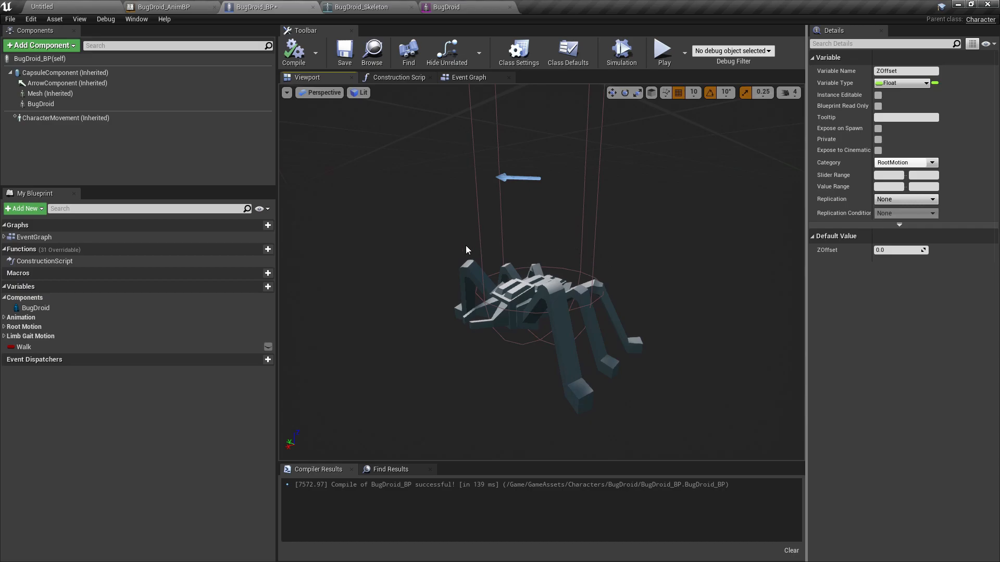
# Review the ZFrequency and ZMagnitude variables under Root Motion, and preview the bug's body motion in a simulation run.
pyautogui.click(4, 327)
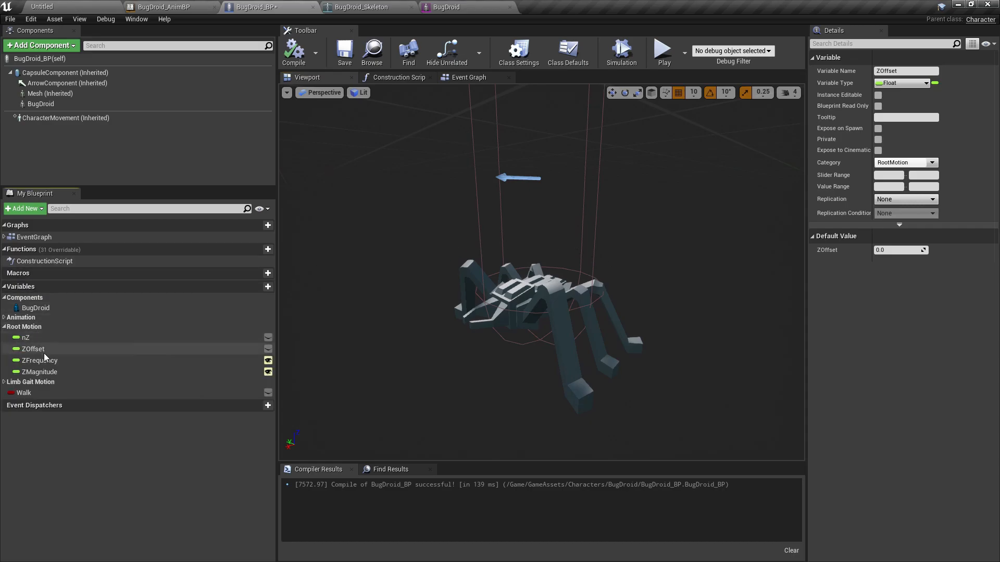
pyautogui.click(58, 363)
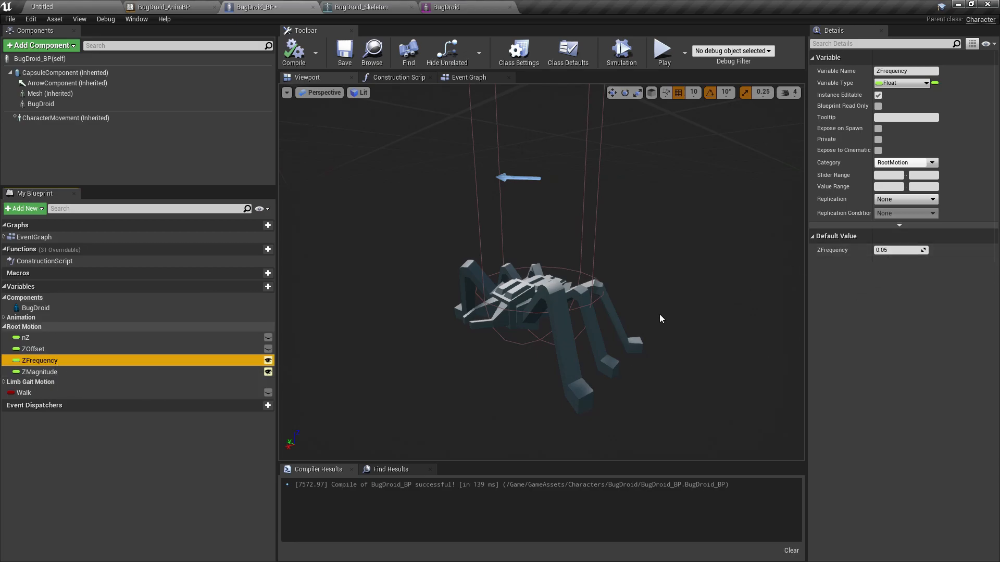
pyautogui.click(41, 373)
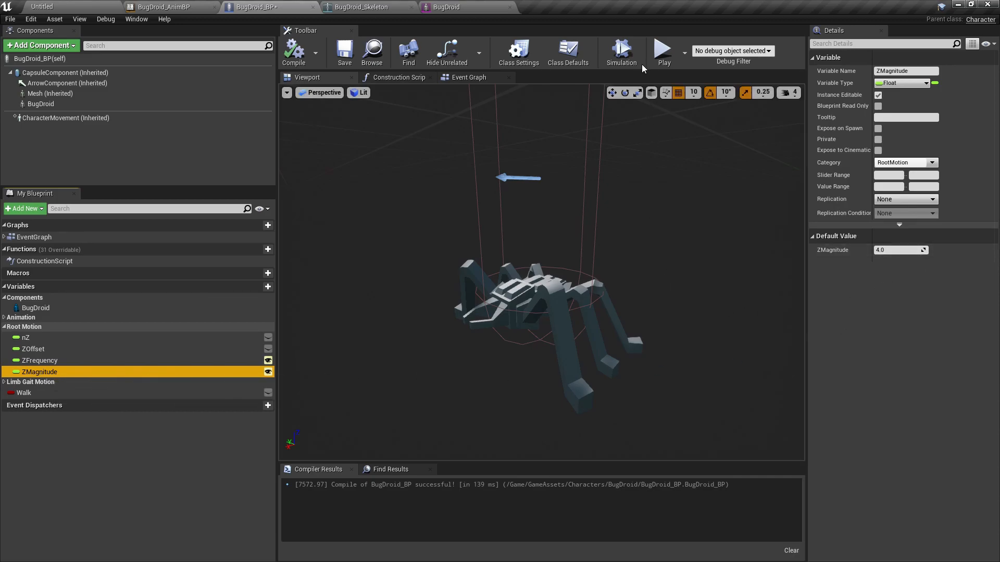
pyautogui.click(622, 53)
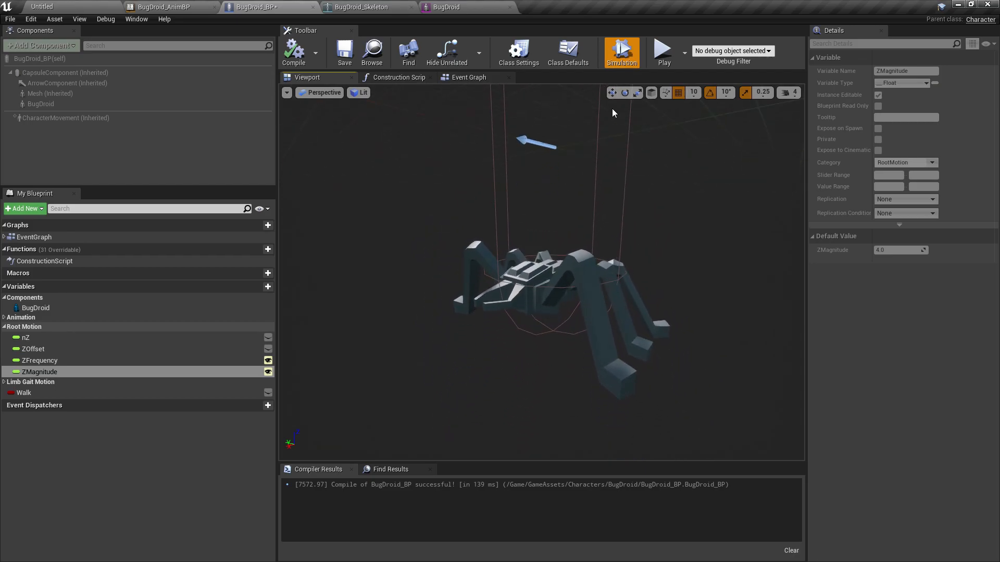
pyautogui.click(622, 52)
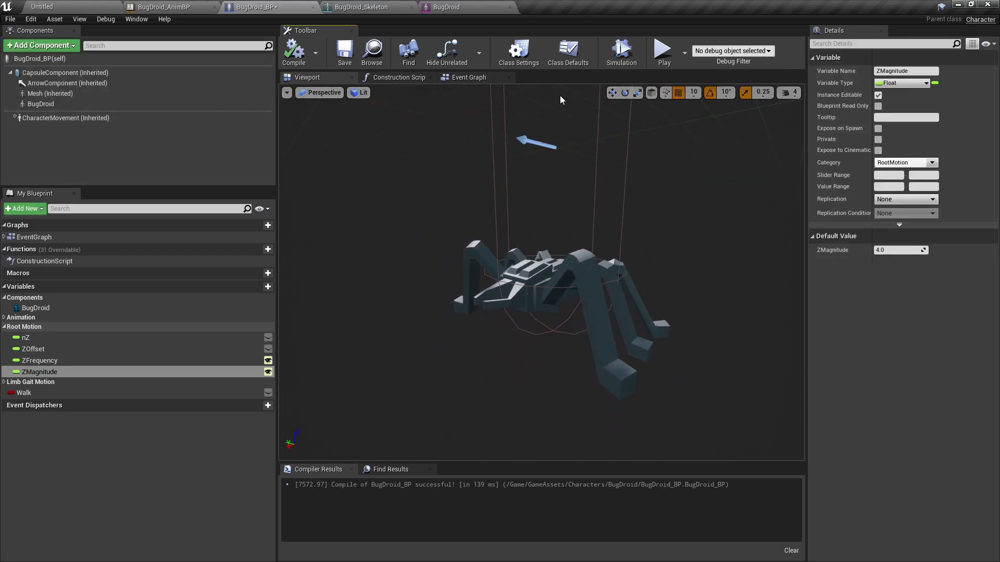
# Set the ZFrequency default to 0.1, compile the blueprint, and preview the body motion in a simulation run.
pyautogui.click(82, 363)
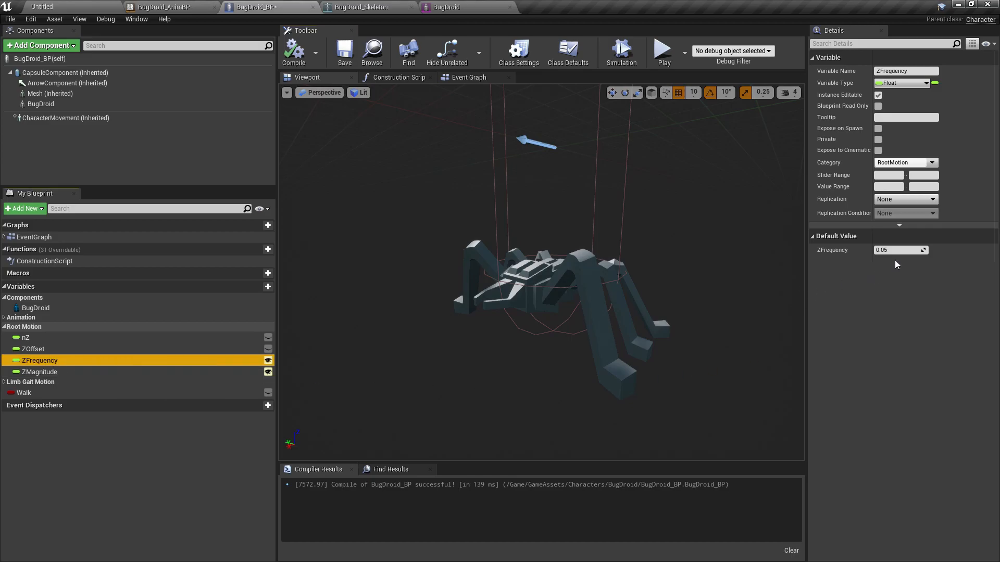
pyautogui.click(900, 250)
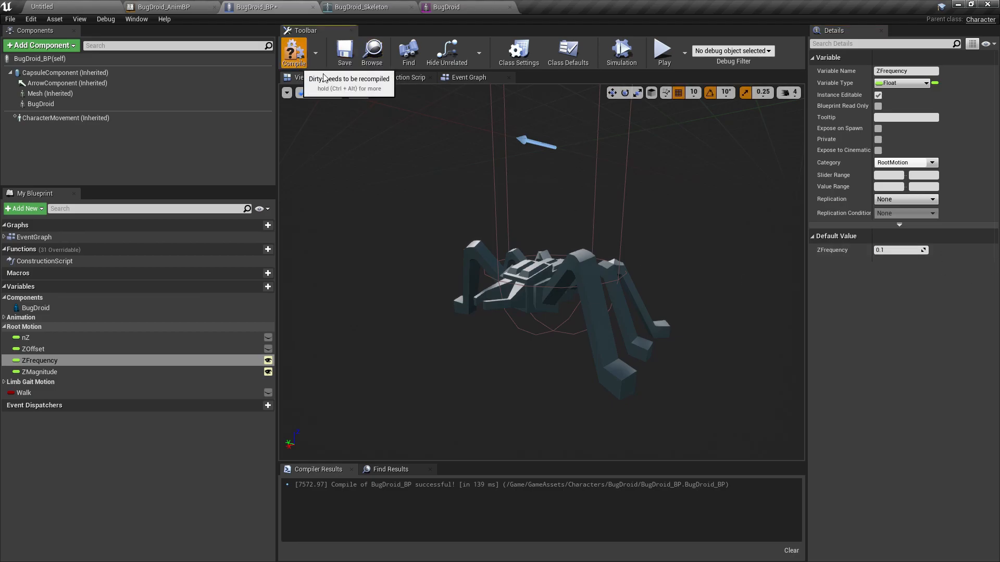
pyautogui.click(628, 60)
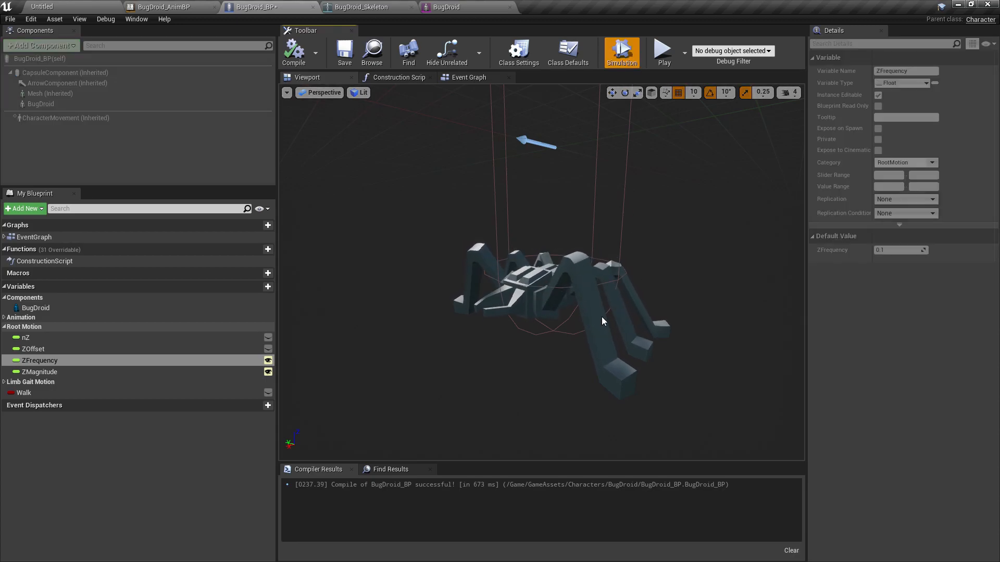
pyautogui.click(625, 47)
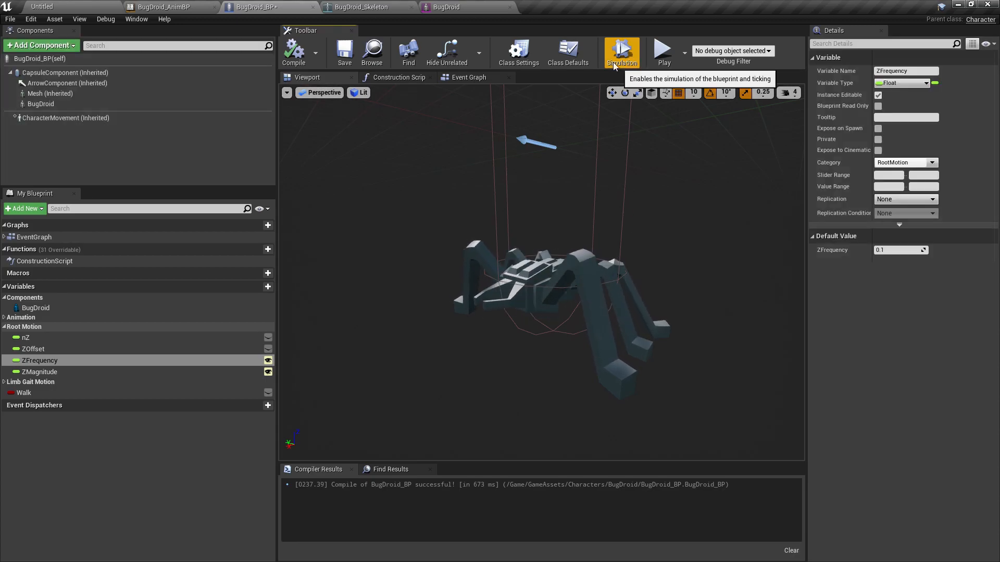
# Set the ZMagnitude default to 12, compile the blueprint, and simulate it to preview the body motion.
pyautogui.click(89, 374)
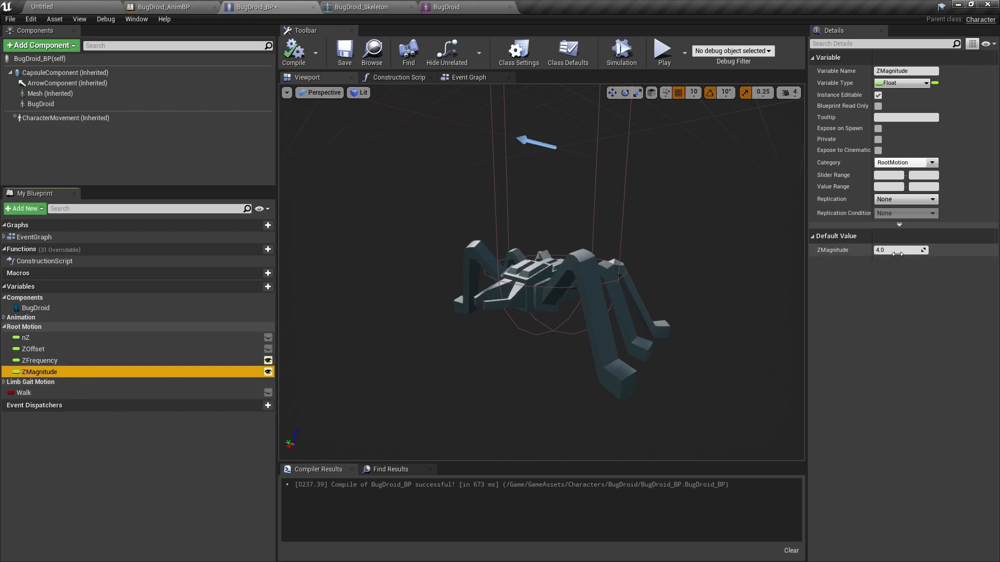
pyautogui.click(895, 251)
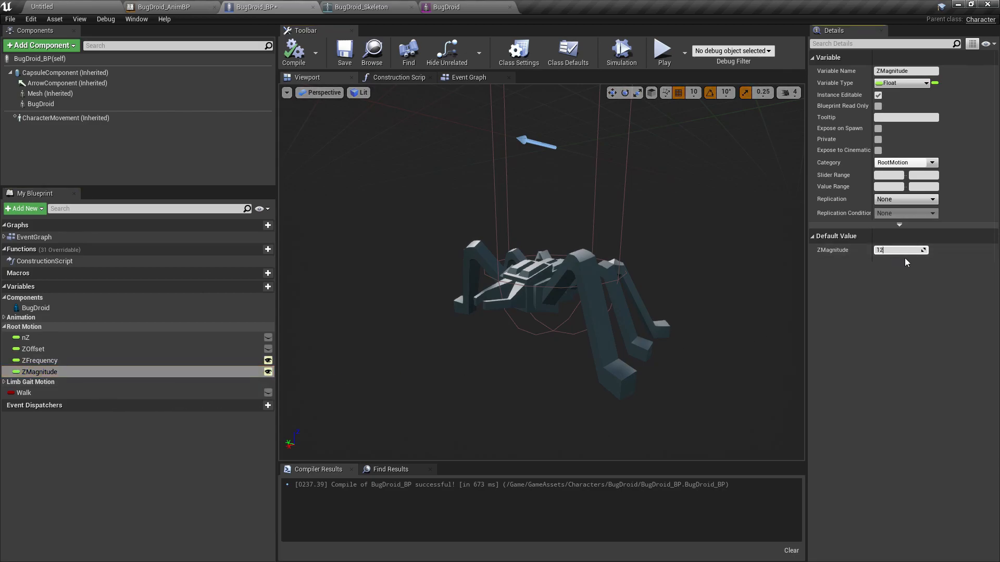
pyautogui.write('12')
pyautogui.press('Return')
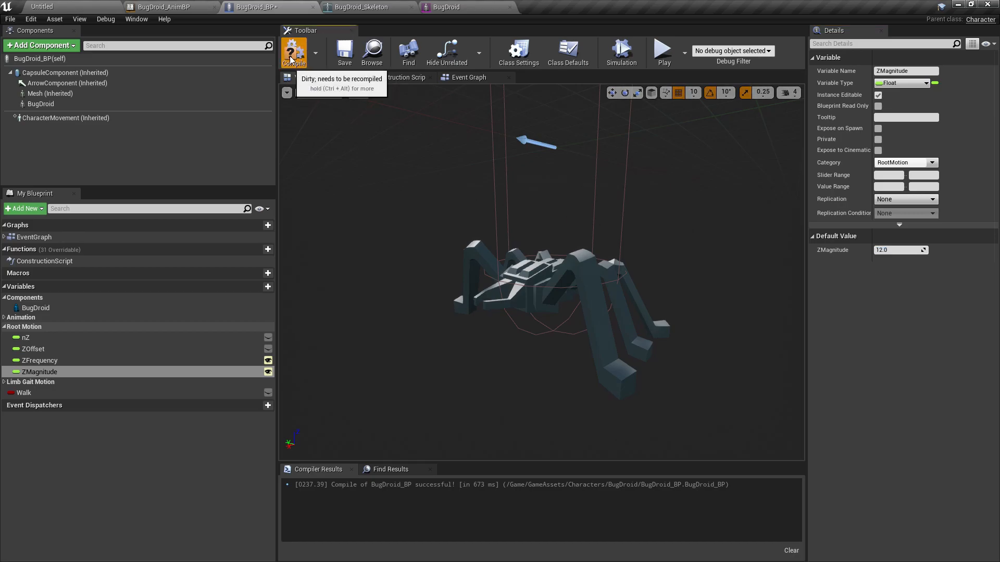
pyautogui.click(290, 59)
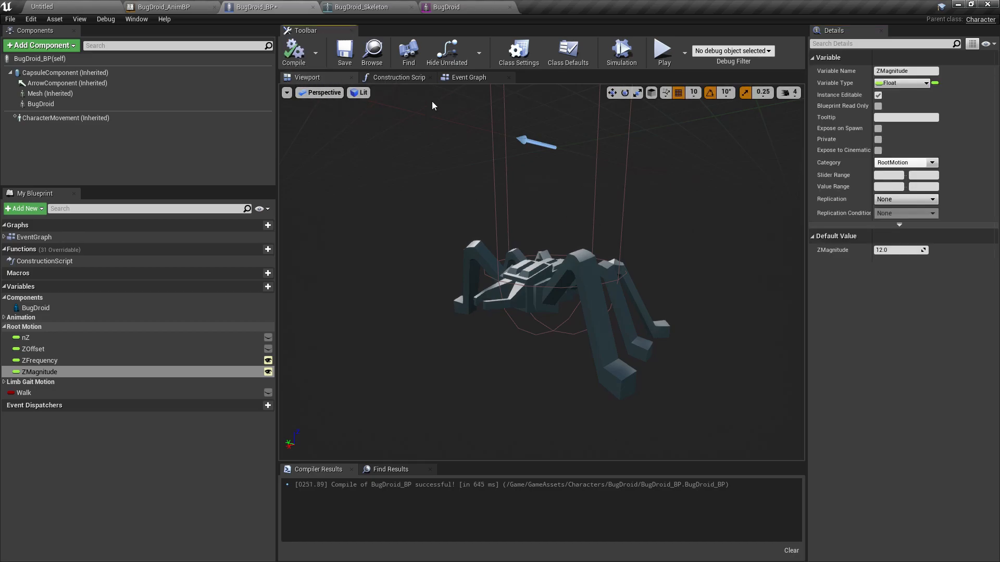
pyautogui.click(623, 62)
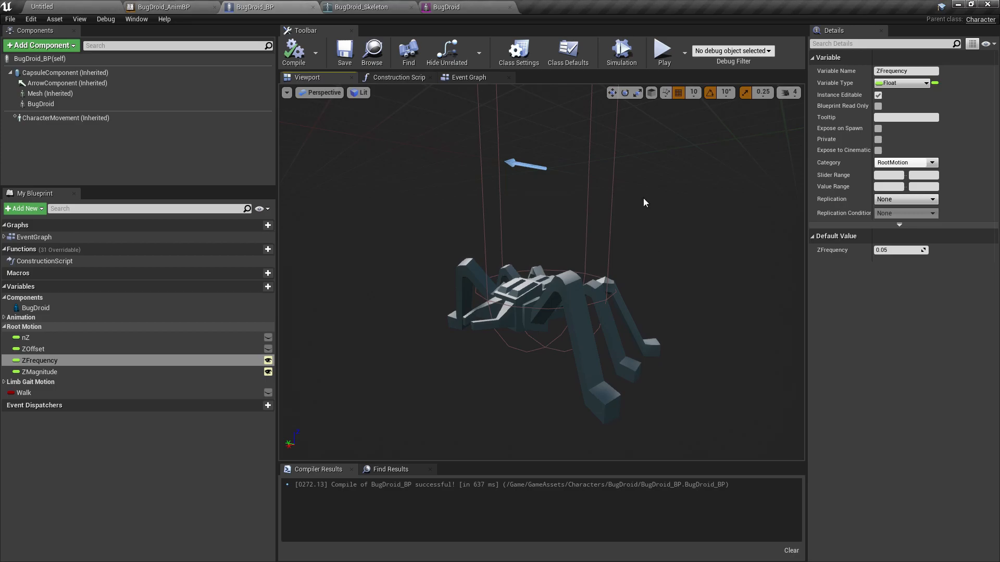
# Open the Event Graph and examine how CalculateGait combines Leg Motion Frequency, the SIN node and Leg Motion Magnitude.
pyautogui.click(464, 81)
pyautogui.scroll(-5, 636, 279)
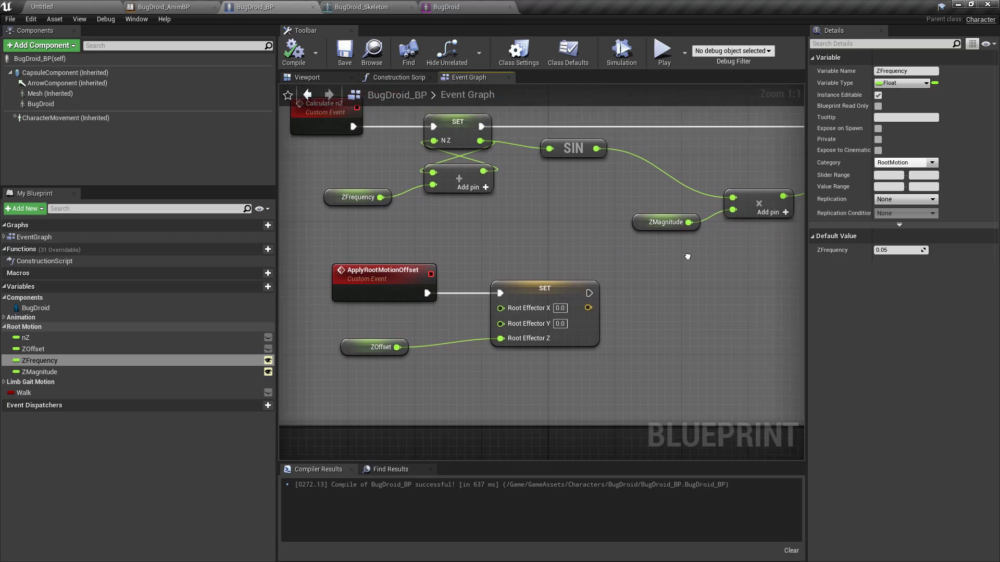
pyautogui.moveTo(657, 294); pyautogui.dragTo(495, 316, button='right')
pyautogui.moveTo(633, 277); pyautogui.dragTo(552, 306, button='right')
pyautogui.scroll(-5, 552, 306)
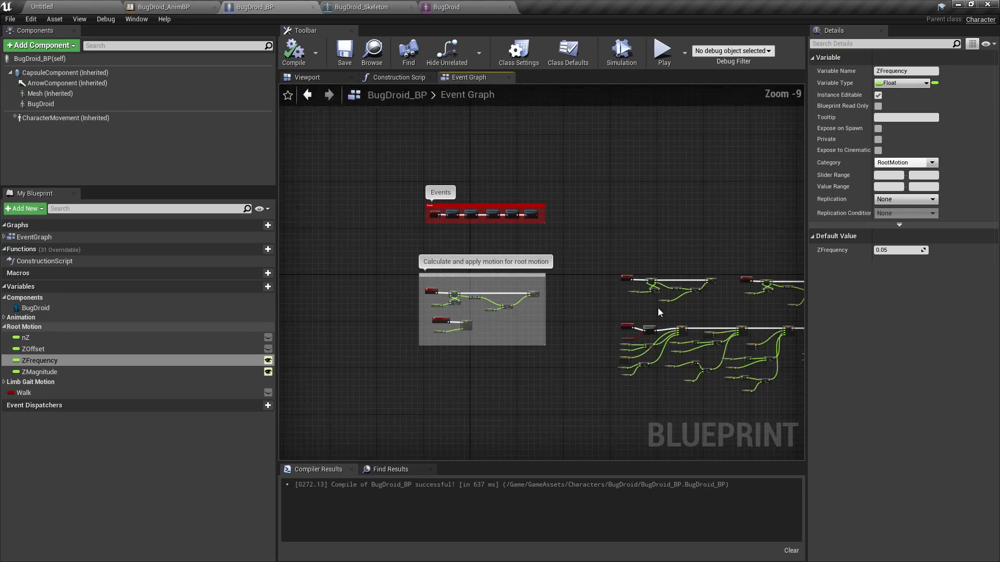
pyautogui.moveTo(658, 307); pyautogui.dragTo(560, 284, button='right')
pyautogui.scroll(4, 582, 258)
pyautogui.scroll(5, 542, 283)
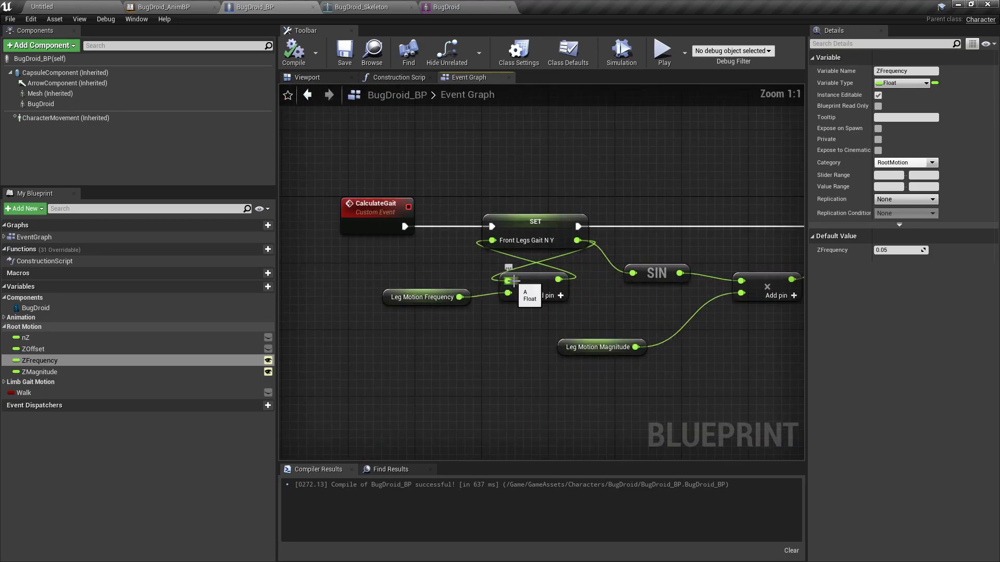
pyautogui.moveTo(618, 249); pyautogui.dragTo(543, 227, button='right')
pyautogui.click(570, 268)
pyautogui.moveTo(587, 307); pyautogui.dragTo(459, 289, button='right')
# Examine the neighbouring leg lift calculation in the Event Graph and inspect its LegLiftMagnitude variable.
pyautogui.scroll(-5, 459, 288)
pyautogui.scroll(4, 706, 279)
pyautogui.click(675, 265)
pyautogui.scroll(-4, 691, 301)
pyautogui.moveTo(650, 316); pyautogui.dragTo(430, 269, button='right')
pyautogui.scroll(4, 598, 305)
pyautogui.click(526, 239)
pyautogui.moveTo(482, 264); pyautogui.dragTo(587, 313)
# Examine how ApplyGaitOffset branches on Walk and feeds the gait and lift offsets into the FR Effector setter.
pyautogui.scroll(-4, 633, 233)
pyautogui.moveTo(658, 303); pyautogui.dragTo(677, 284, button='right')
pyautogui.scroll(4, 676, 284)
pyautogui.moveTo(756, 256); pyautogui.dragTo(665, 215, button='right')
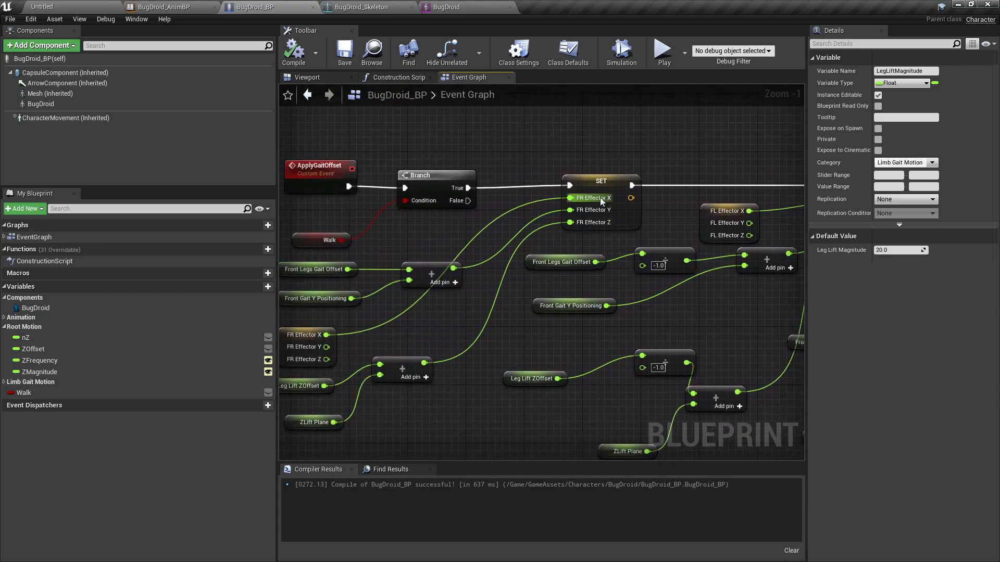
pyautogui.moveTo(476, 351); pyautogui.dragTo(596, 362, button='right')
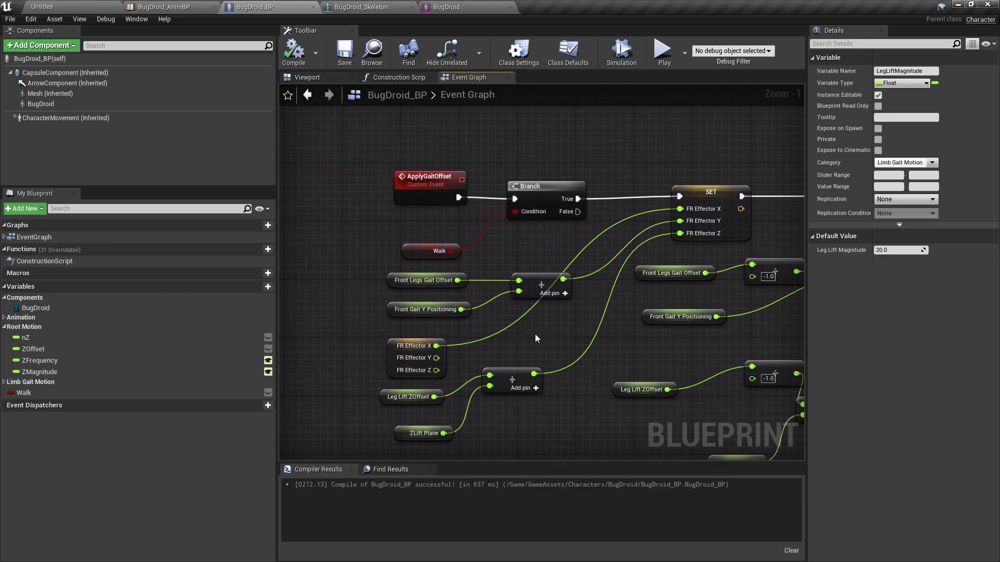
pyautogui.moveTo(549, 327); pyautogui.dragTo(621, 333, button='right')
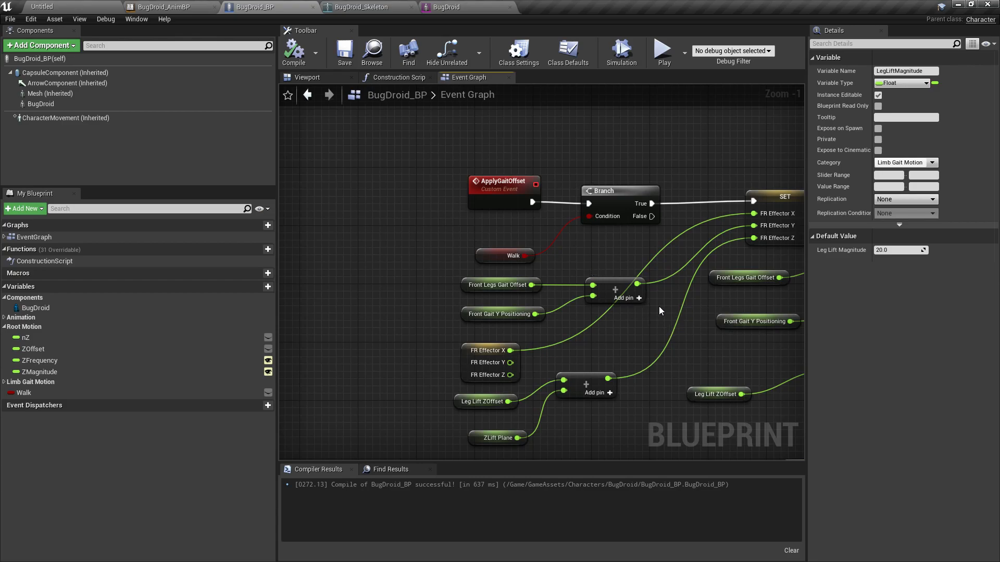
# Enable the Walk variable's default value, compile the blueprint, and preview the bug's leg gait in a viewport simulation.
pyautogui.click(307, 77)
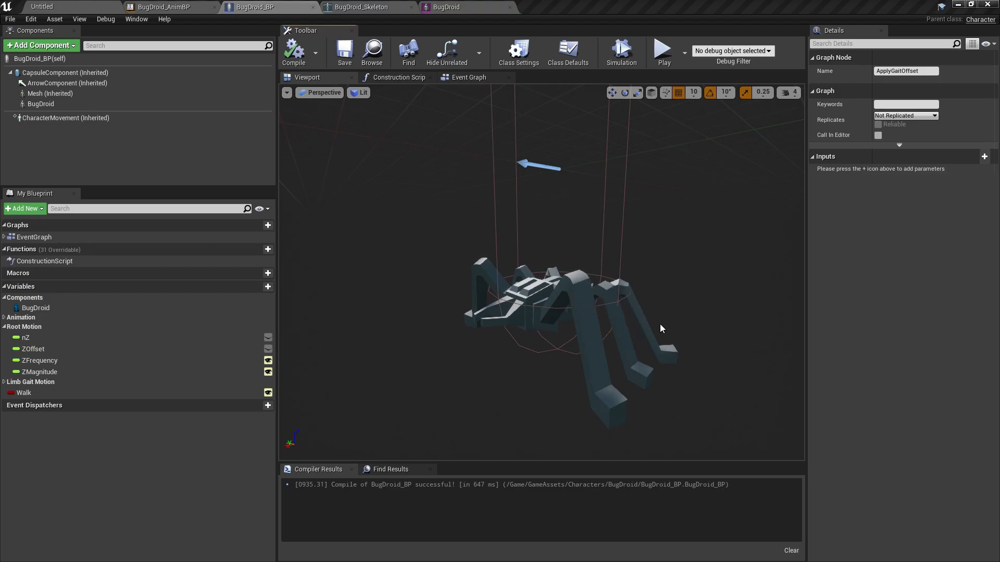
pyautogui.click(82, 393)
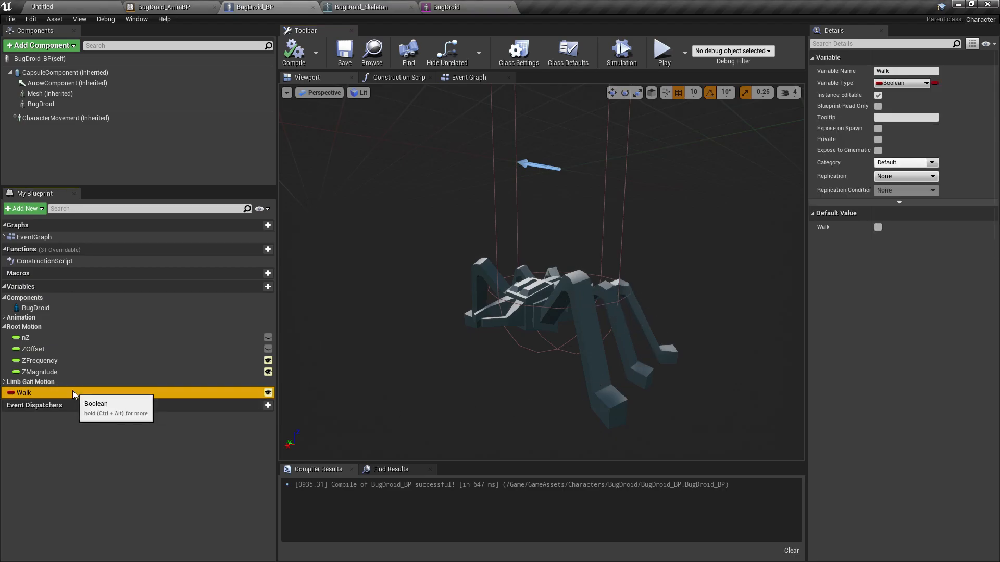
pyautogui.click(879, 228)
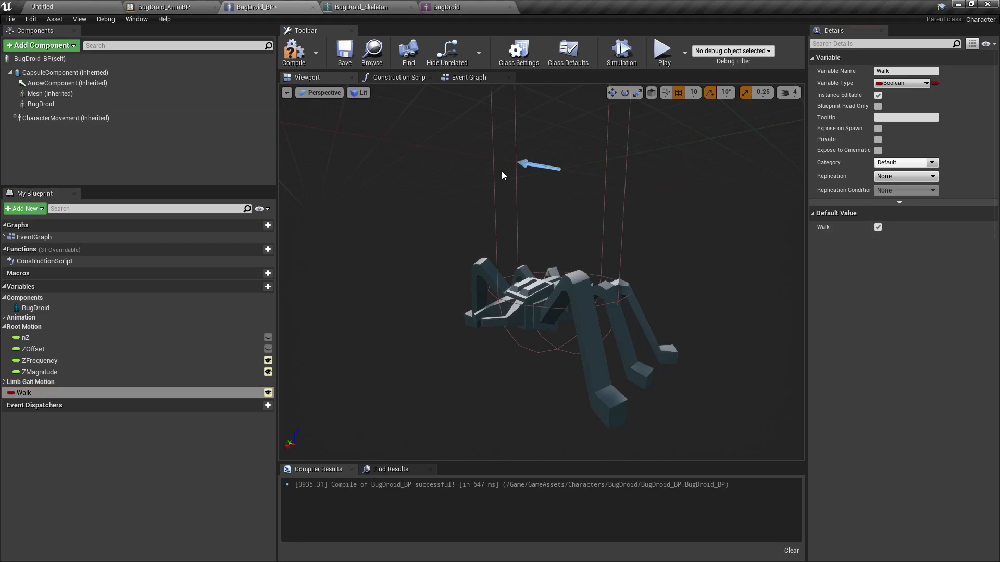
pyautogui.press('F7')
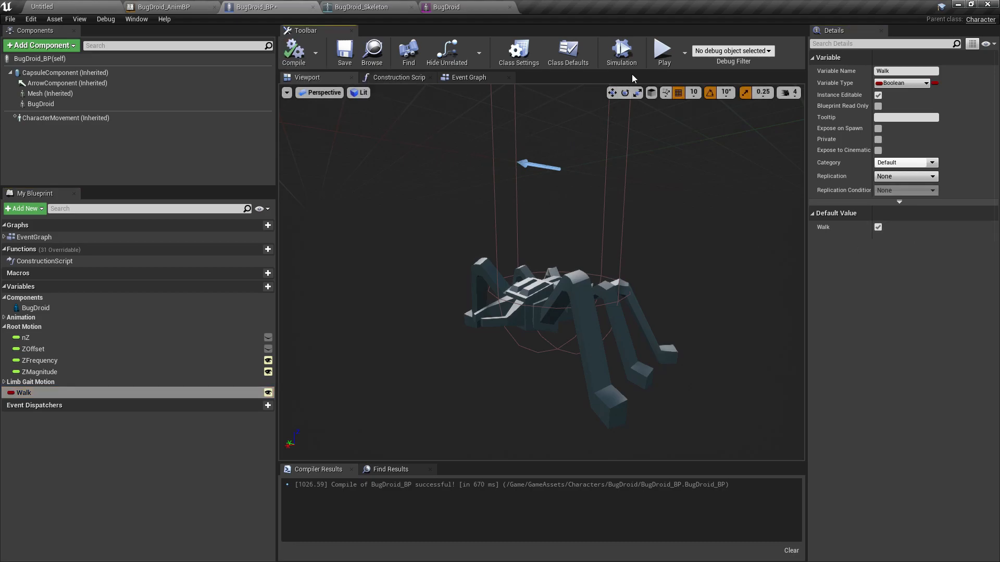
pyautogui.click(631, 64)
pyautogui.keyDown('alt'); pyautogui.moveTo(651, 295); pyautogui.dragTo(673, 301); pyautogui.keyUp('alt')
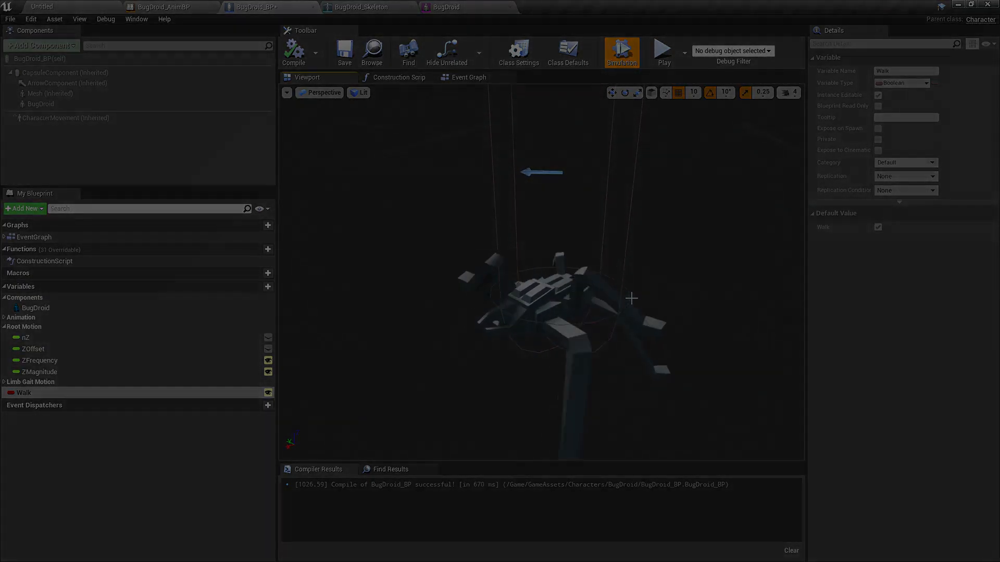